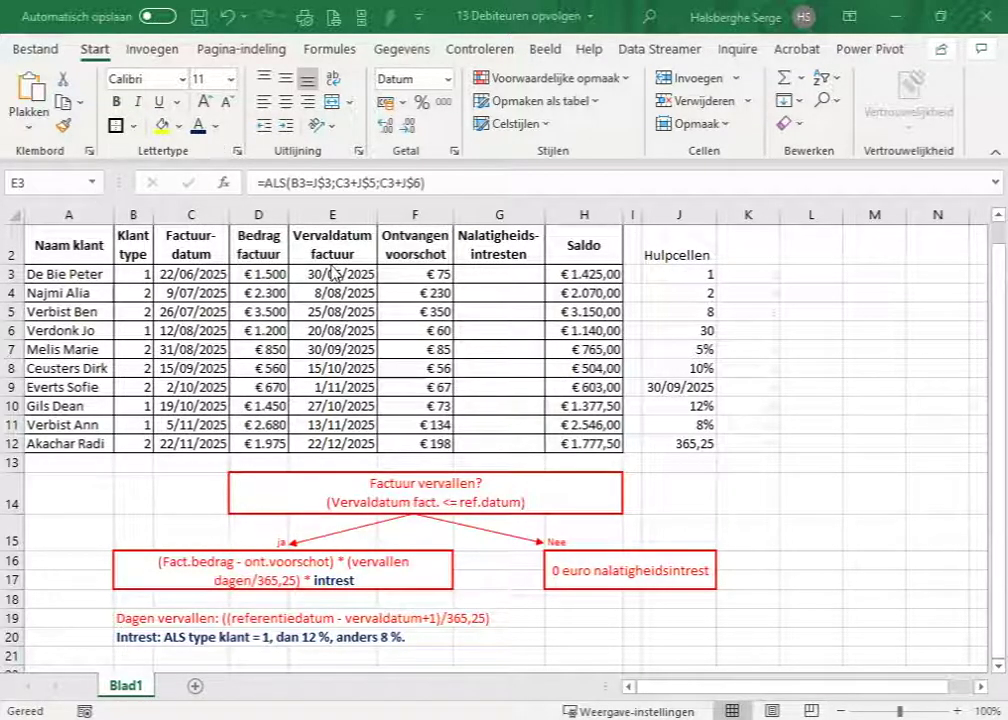
Review the ALS arguments of E3's due-date formula and close them unchanged
left_click(275, 184)
key("ctrl+a")
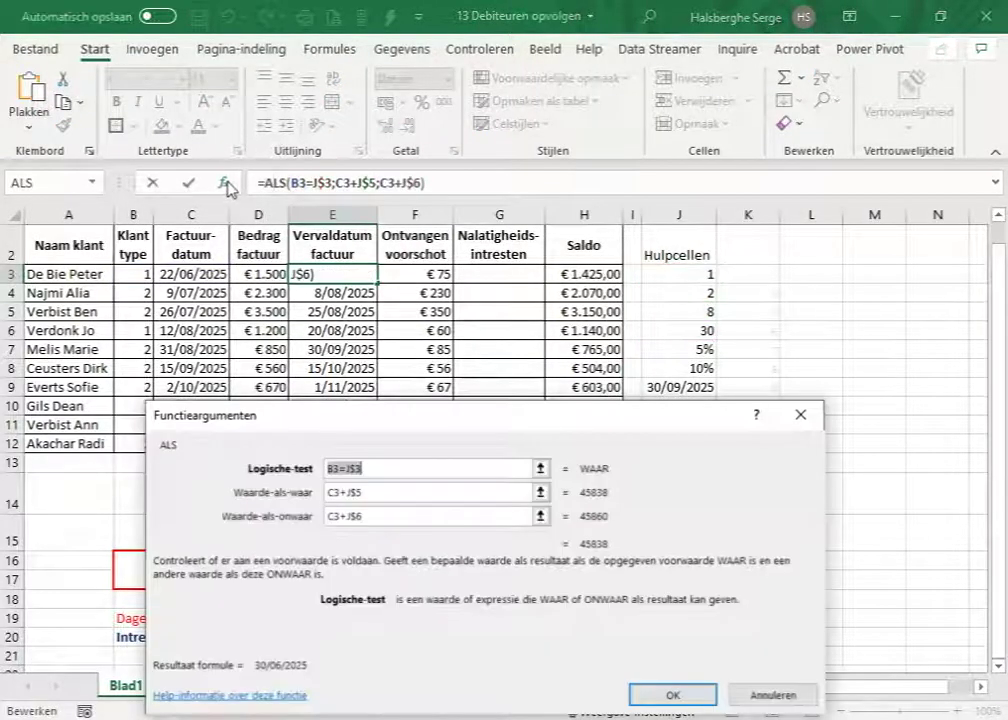
left_click_drag(493, 415, 763, 150)
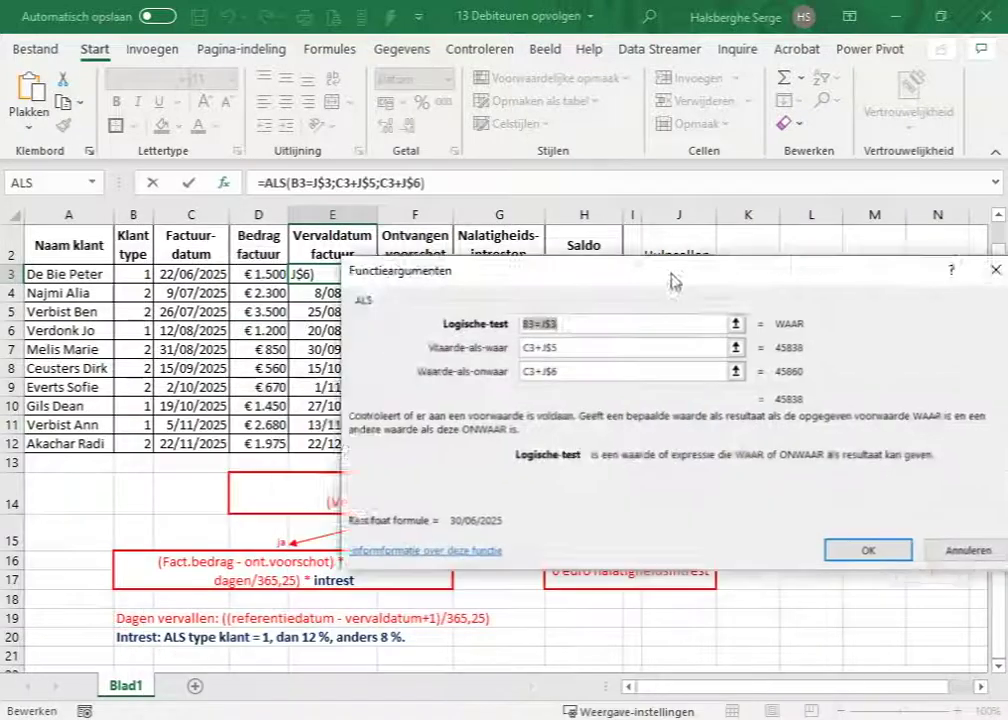
left_click(658, 204)
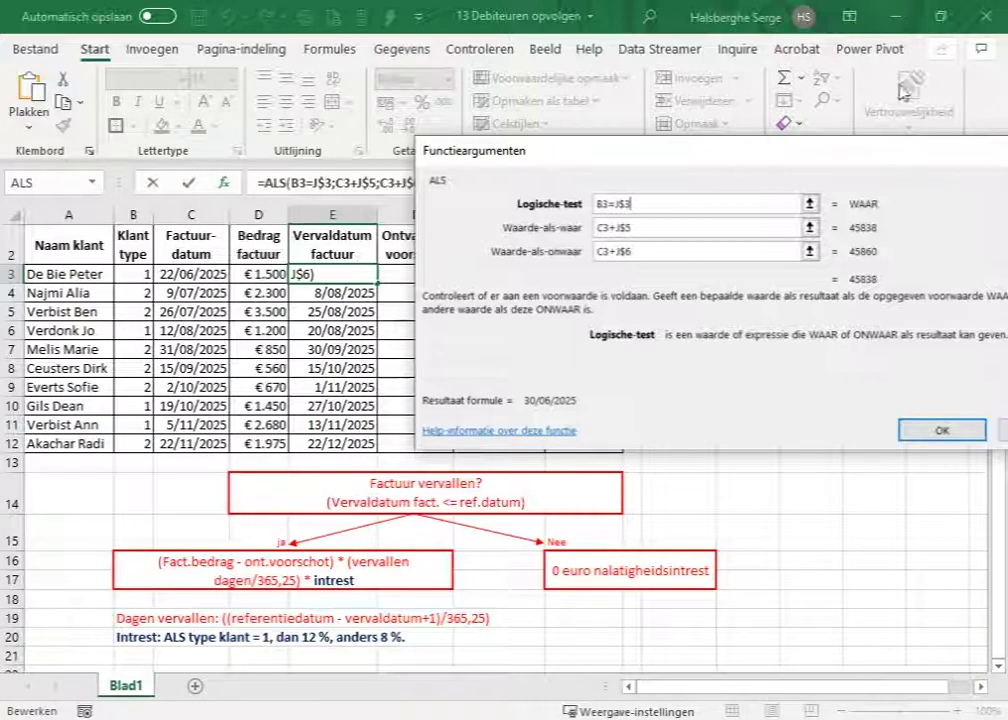
mouse_move(765, 151)
left_mouse_down()
mouse_move(577, 368)
mouse_move(455, 487)
left_mouse_up()
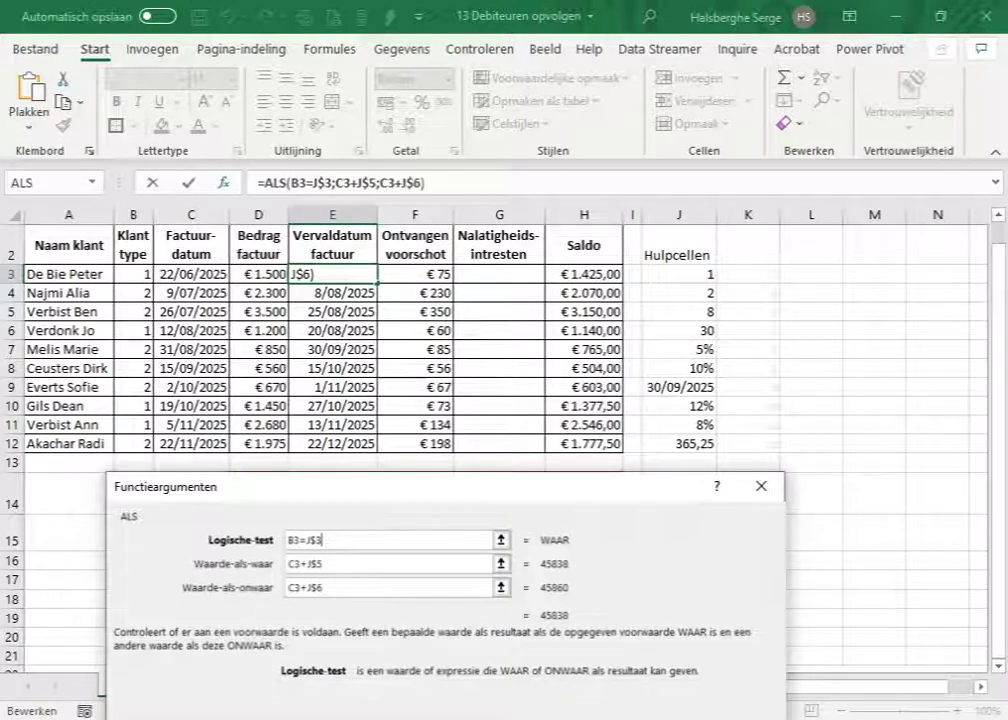
key("Return")
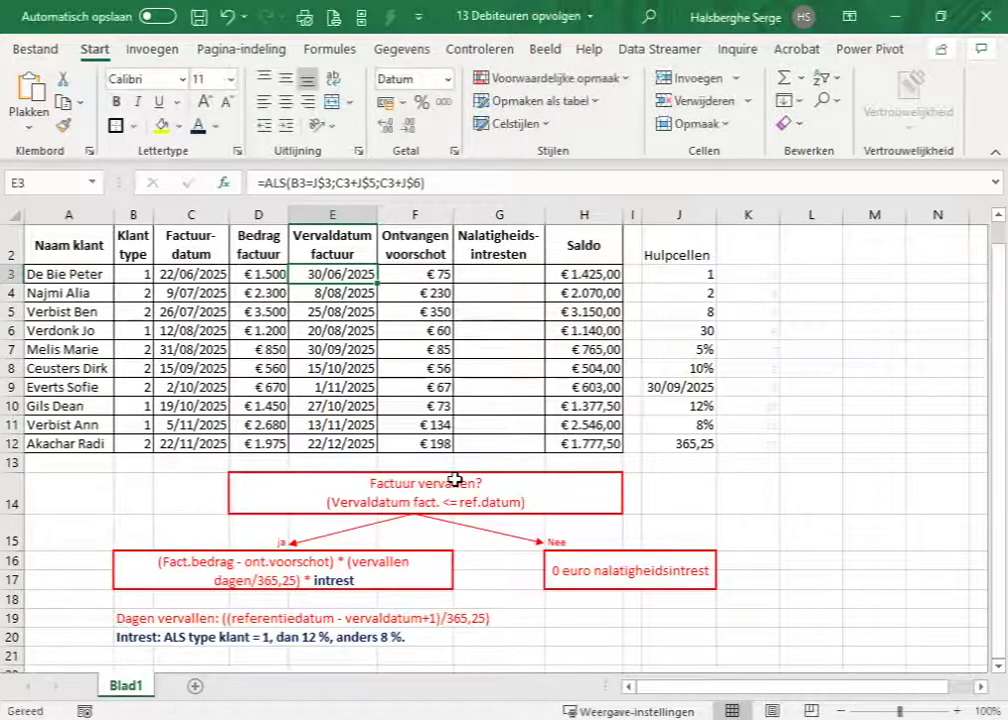
Show the ALS arguments of F3's advance formula: 5% for type-1 clients, otherwise 10%
left_click(424, 273)
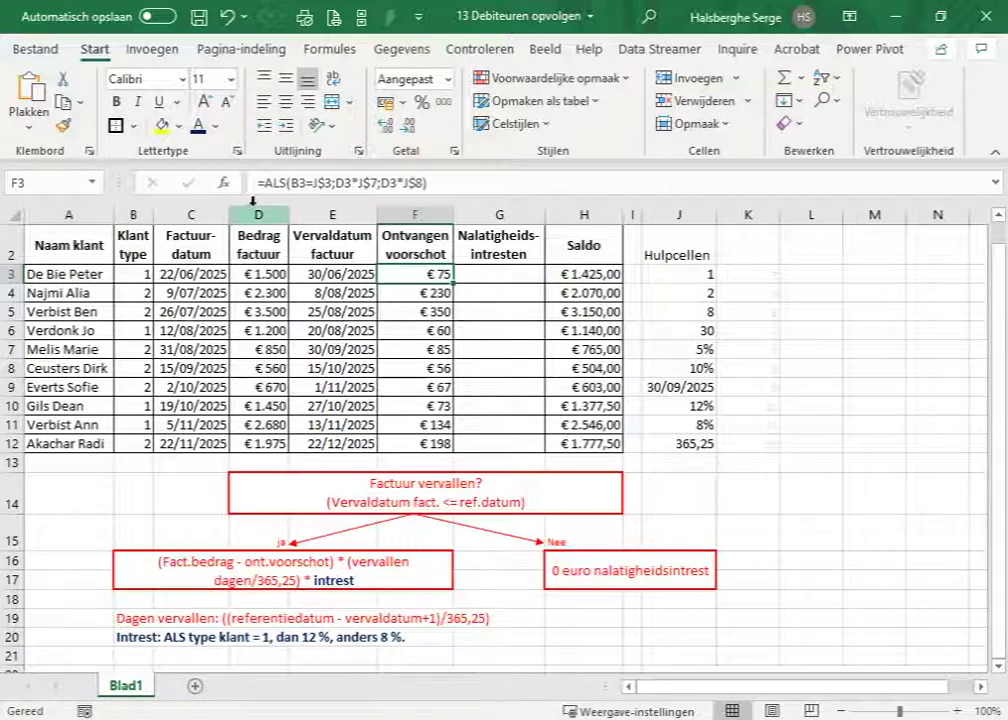
left_click(286, 184)
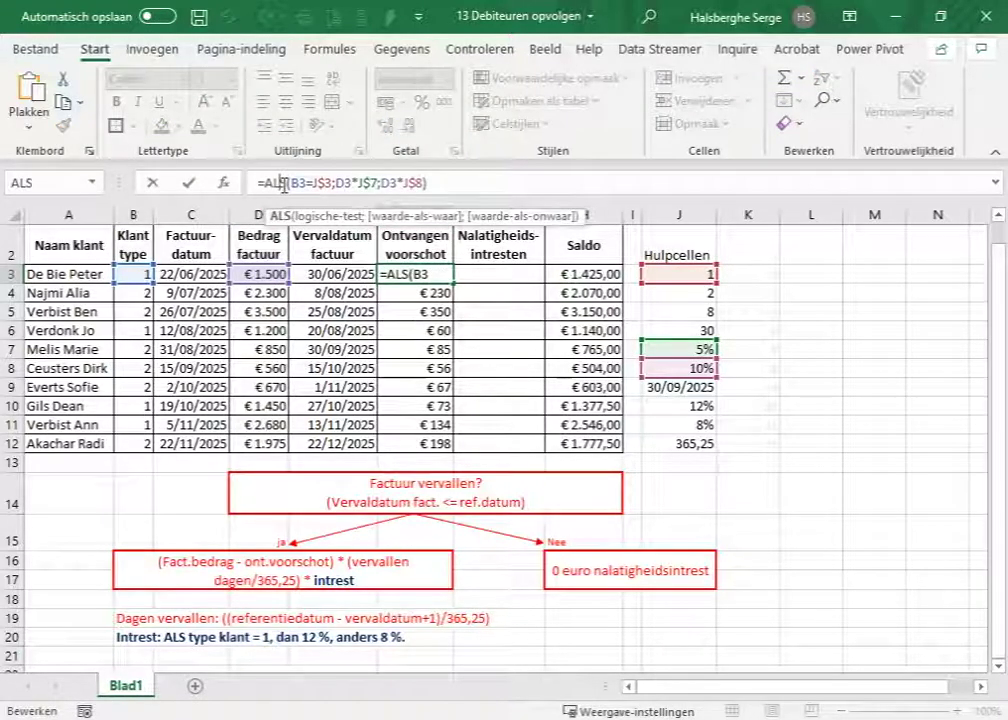
left_click(224, 183)
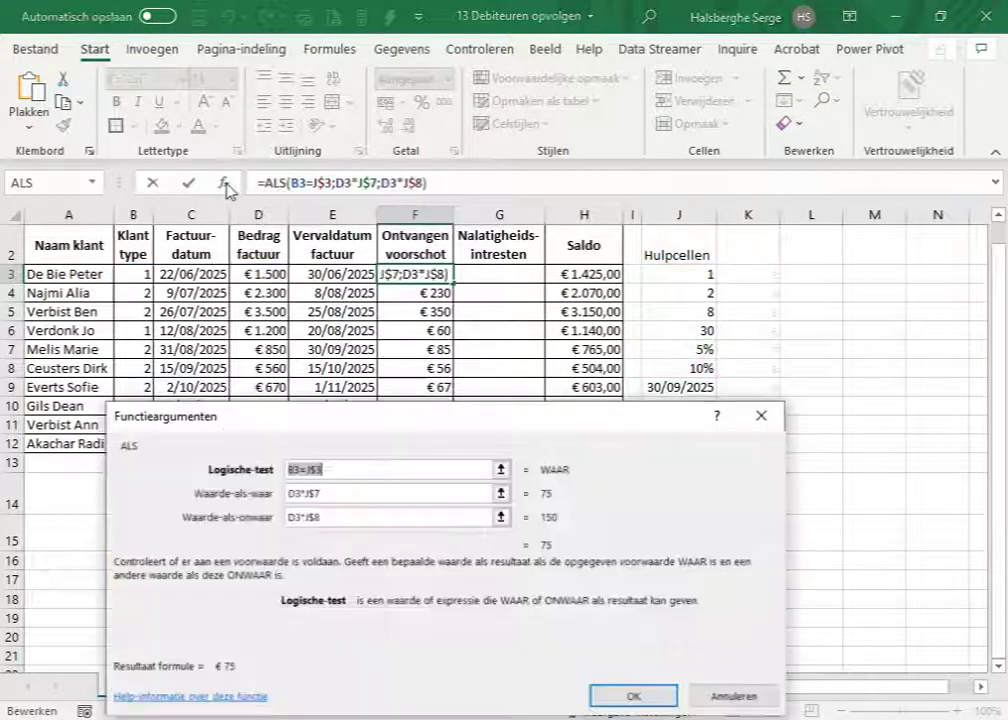
left_click_drag(434, 419, 382, 445)
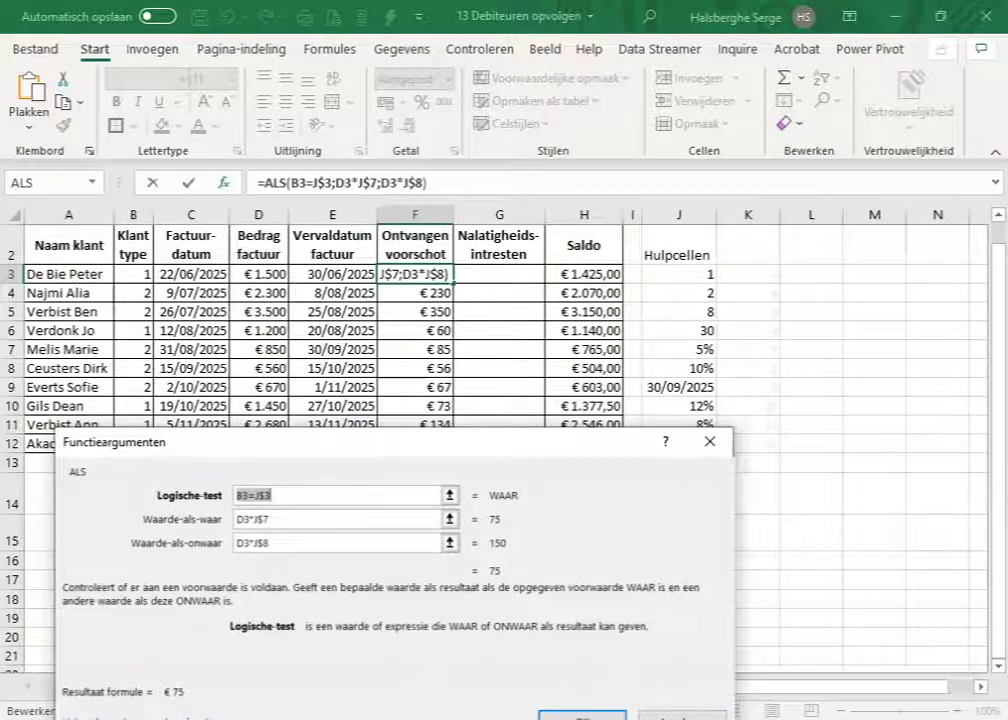
Close F3's arguments, keeping =ALS(B3=J$3;D3*J$7;D3*J$8) and the €75 advance
left_click(585, 714)
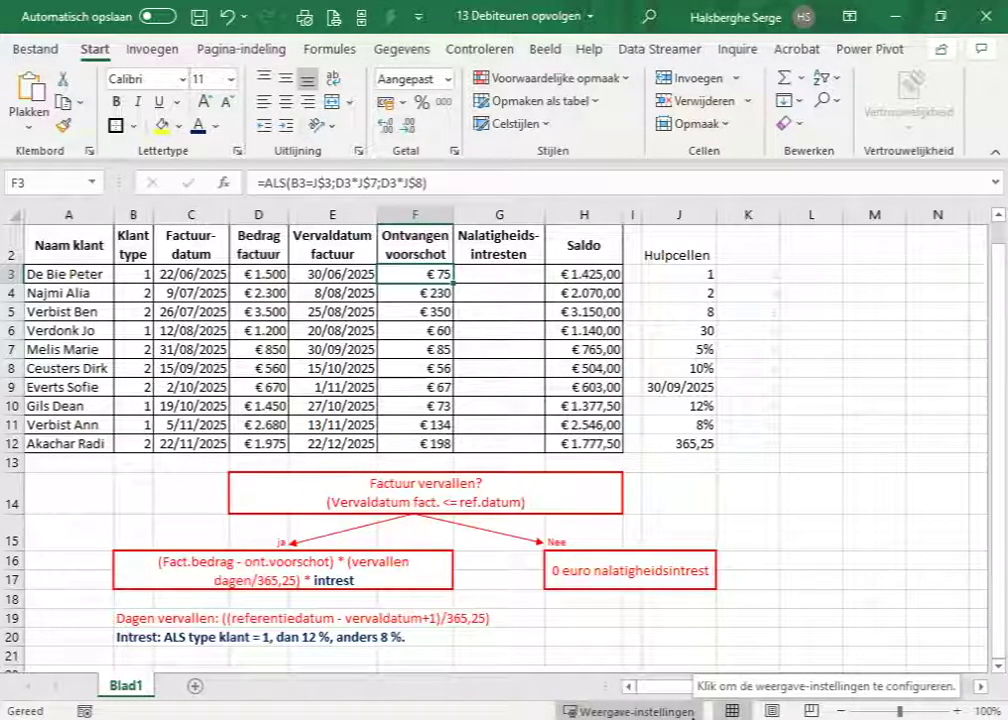
Insert an ALS function in G3 with the logical test E3<=J$9
key("Right")
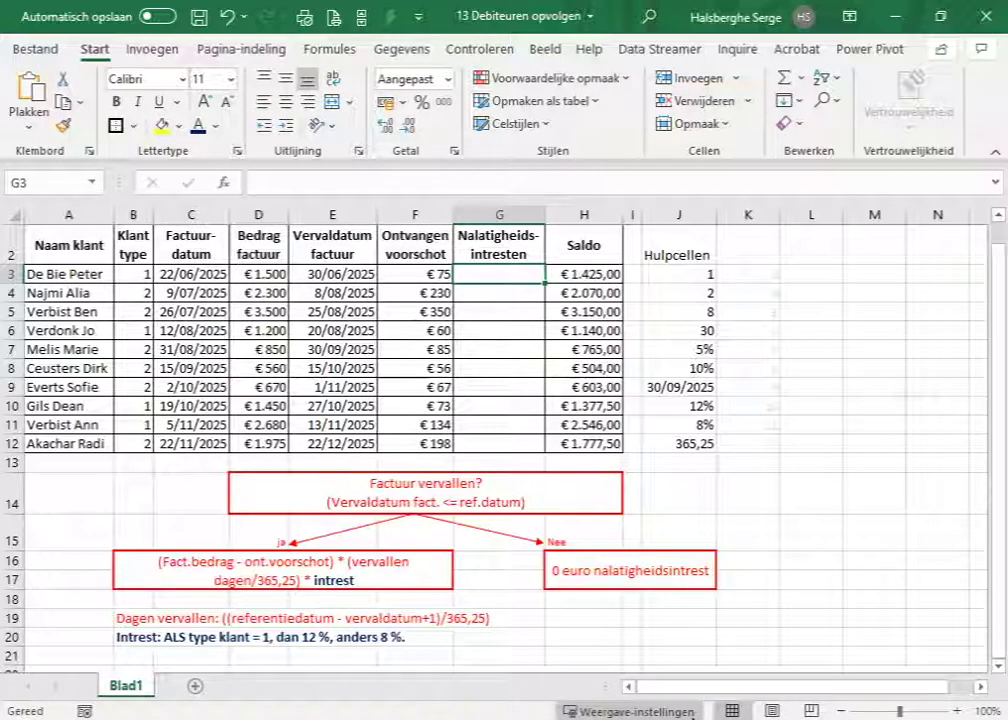
left_click(332, 48)
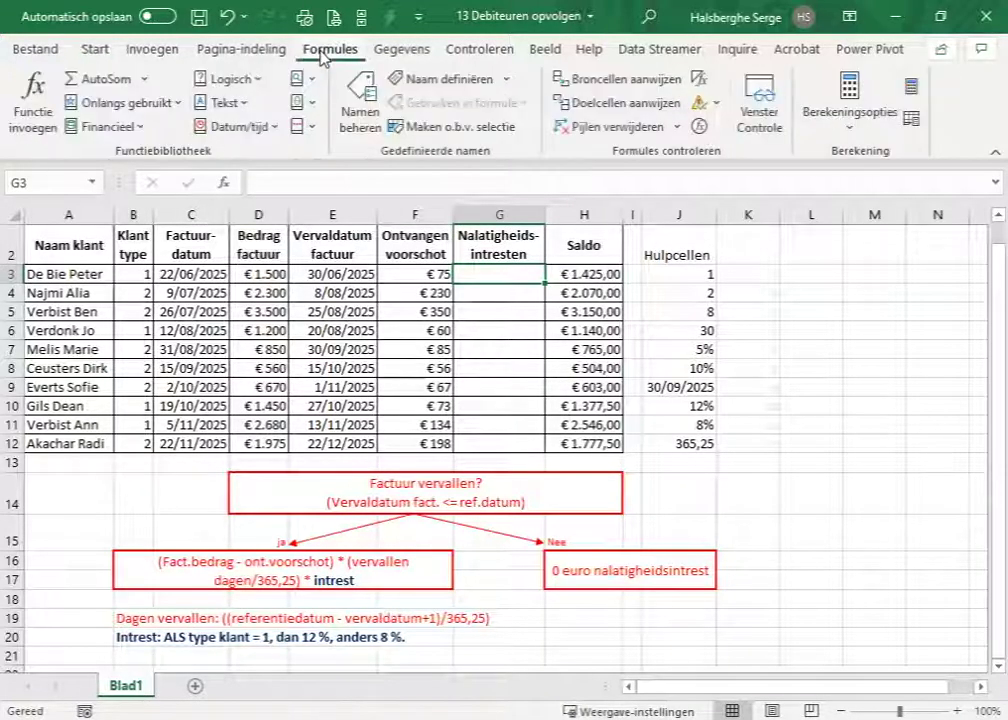
left_click(258, 85)
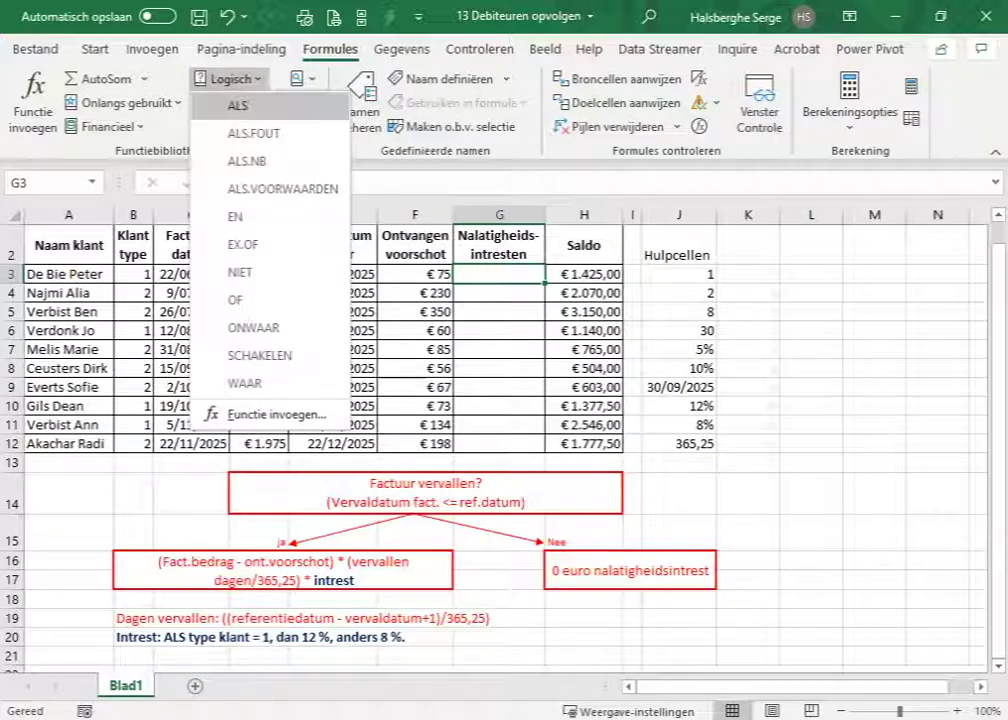
left_click(243, 110)
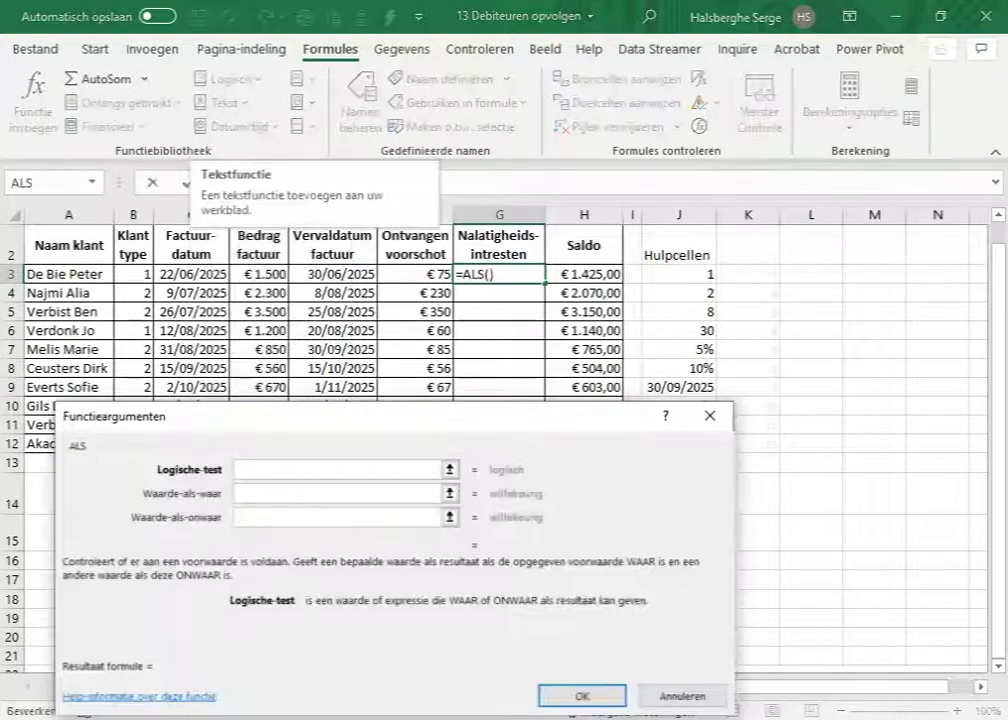
left_click(330, 276)
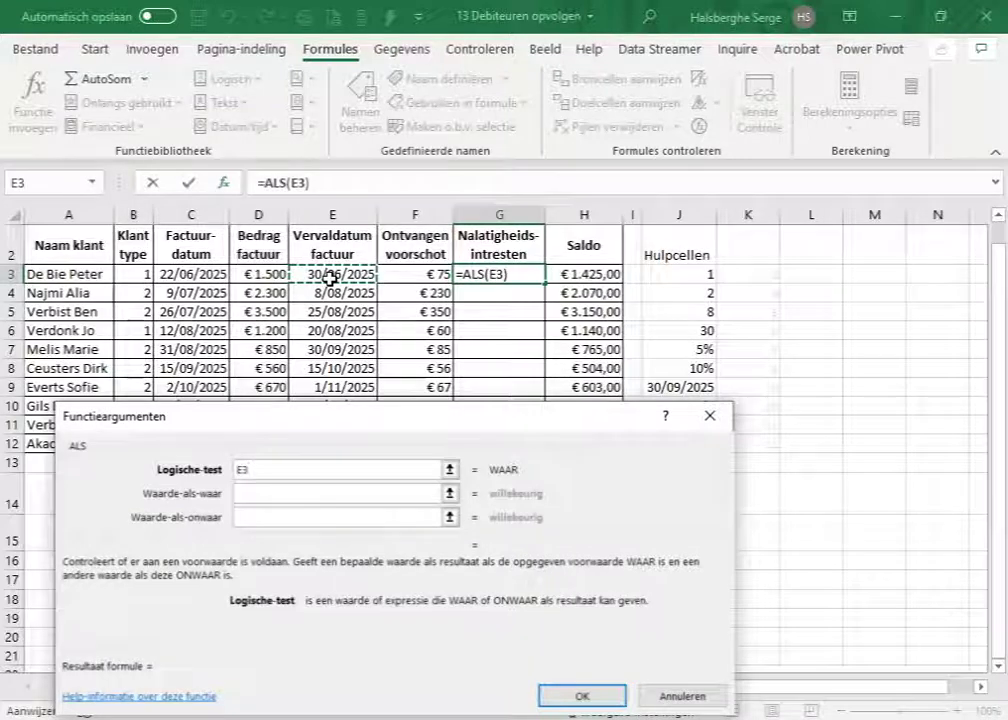
type("<=")
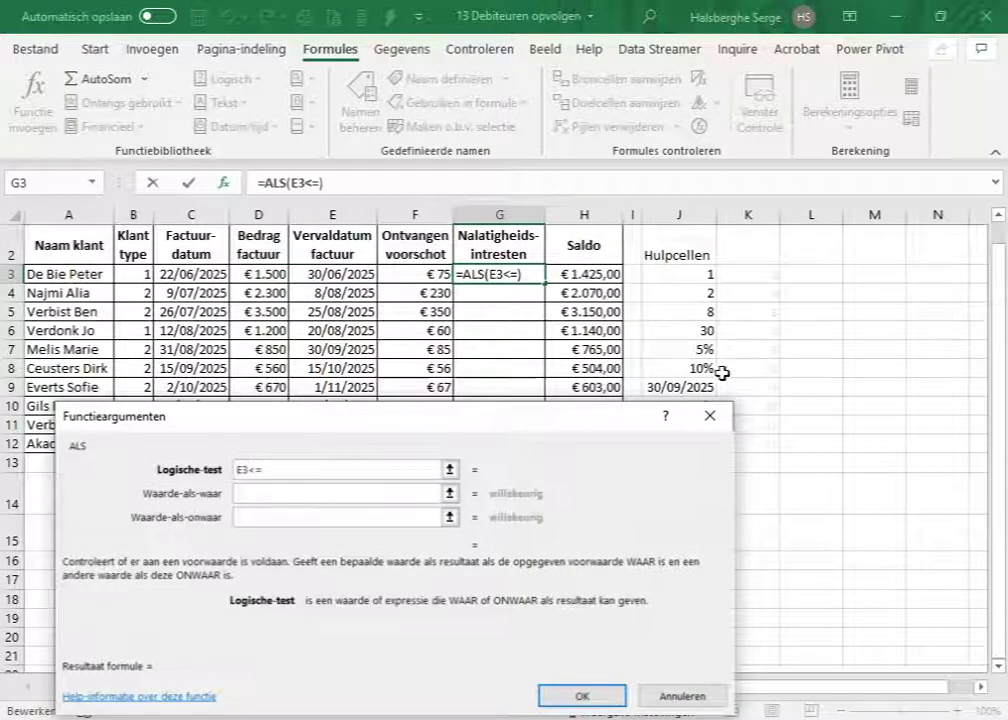
left_click(697, 389)
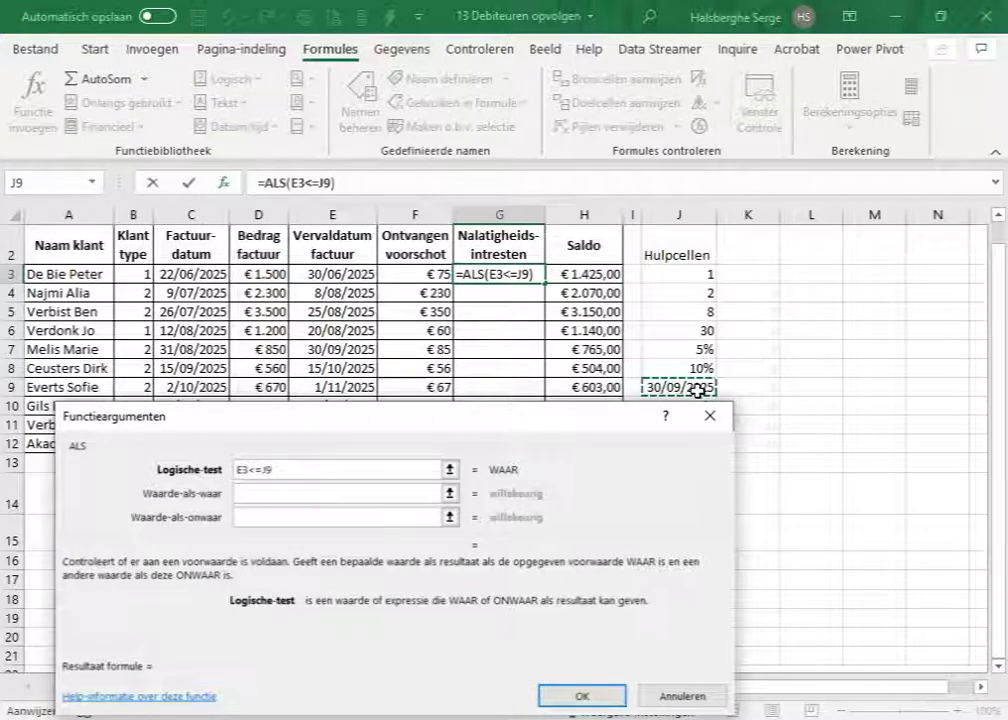
key("F4")
key("F4")
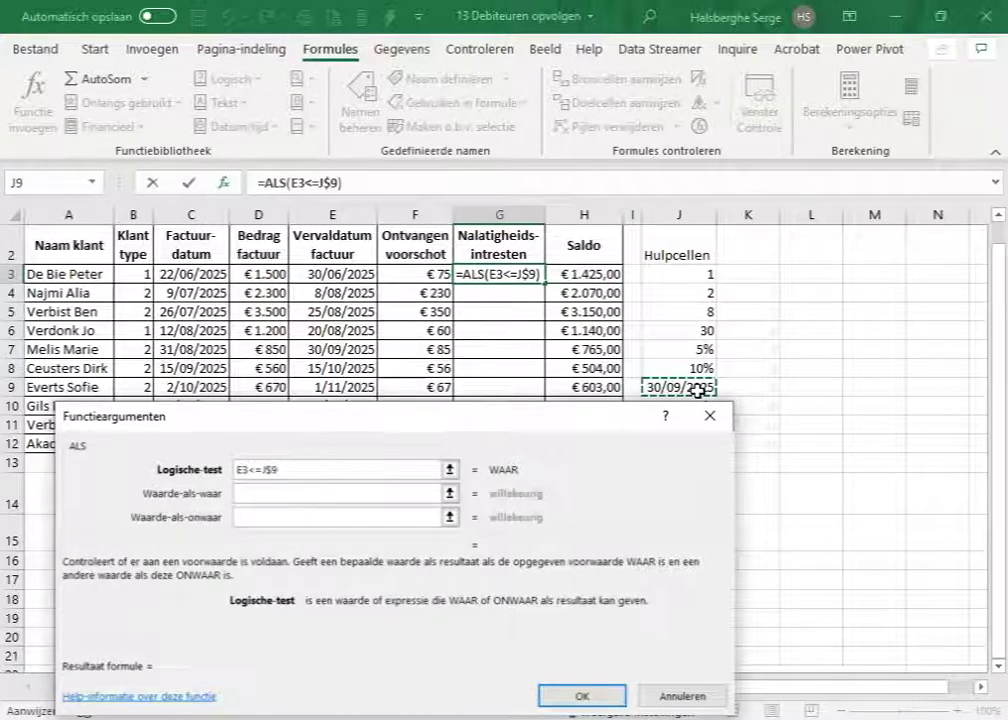
key("Tab")
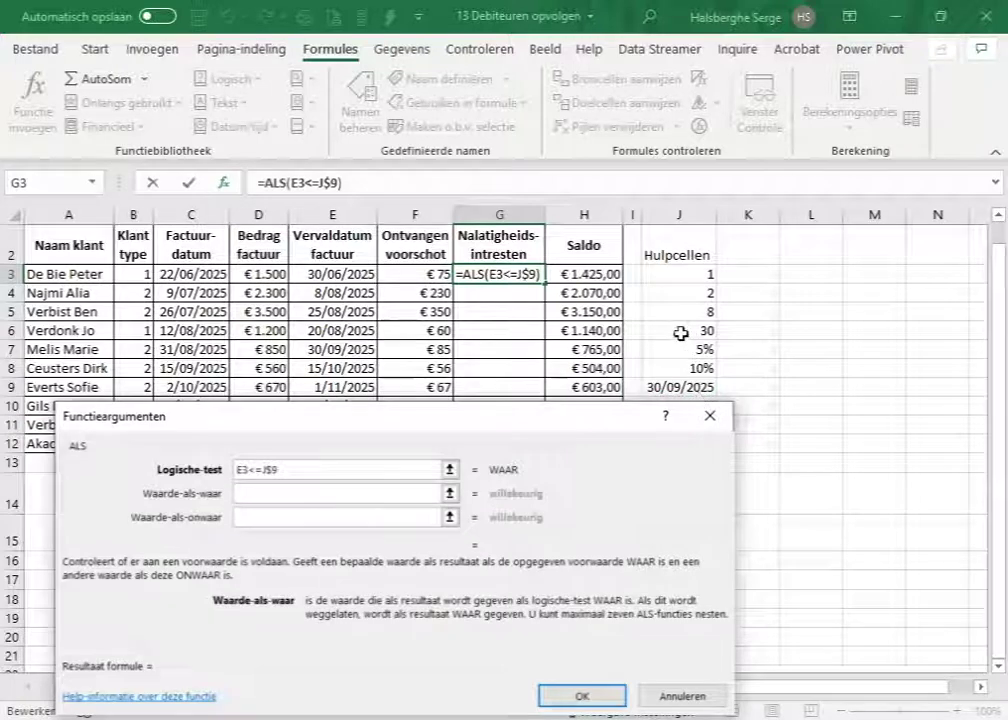
mouse_move(522, 418)
left_mouse_down()
mouse_move(578, 262)
mouse_move(719, 52)
left_mouse_up()
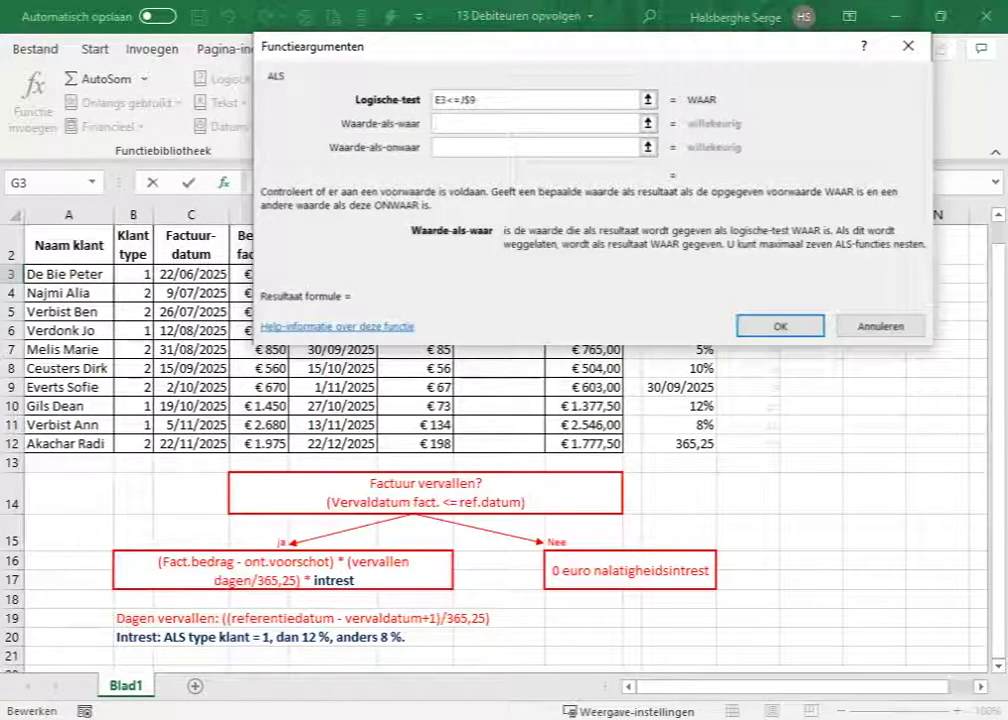
Set the false value to 0 and the true value to (D3-F3)*((J$9-E3+1)/J$12)*
left_click(535, 147)
type("0")
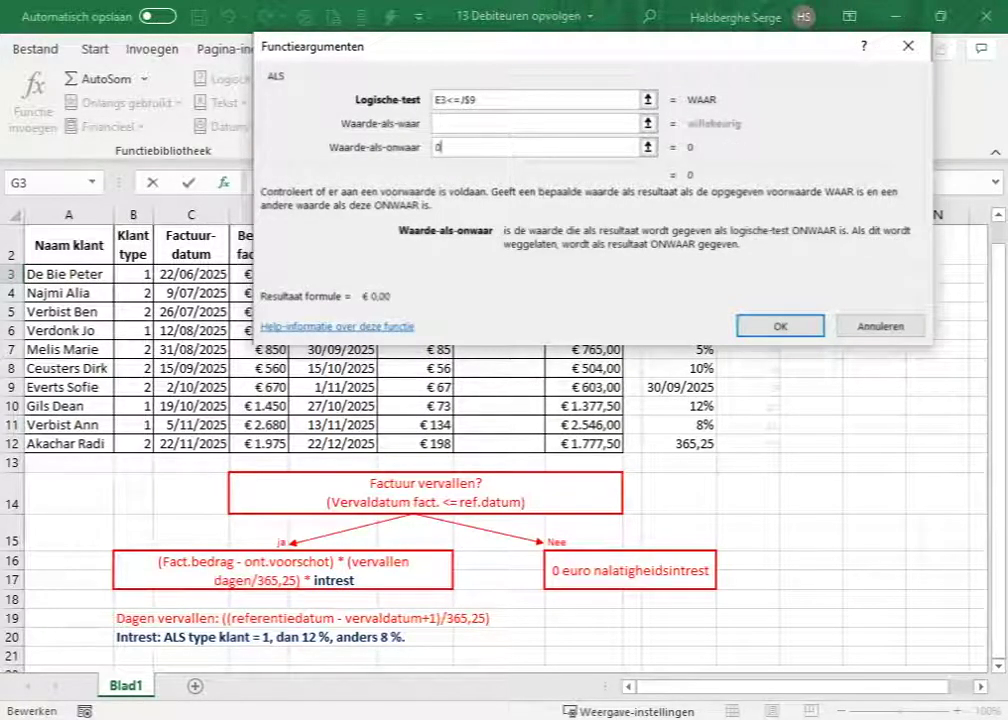
left_click(535, 123)
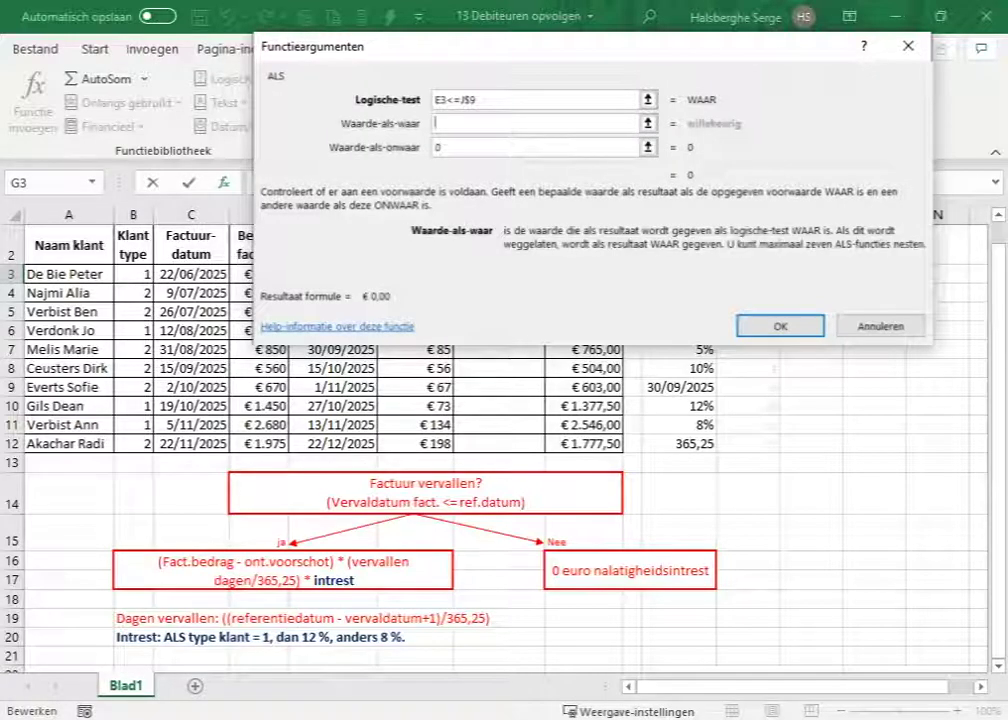
type("(D3-F3)*((J$9-E3+1)/J$12)*")
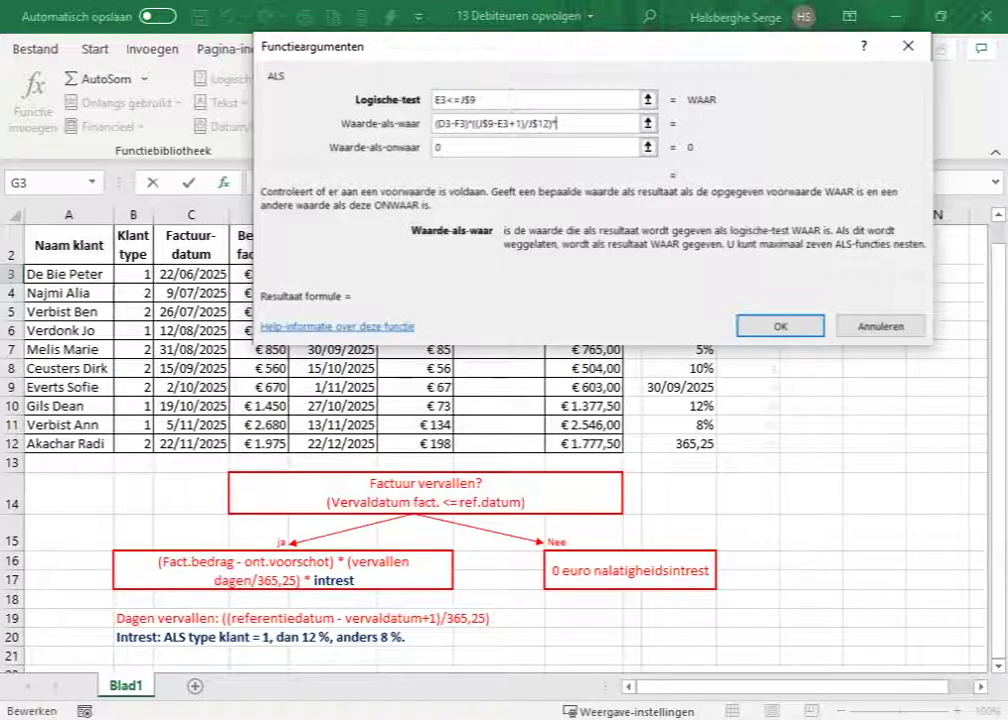
left_click_drag(551, 50, 536, 226)
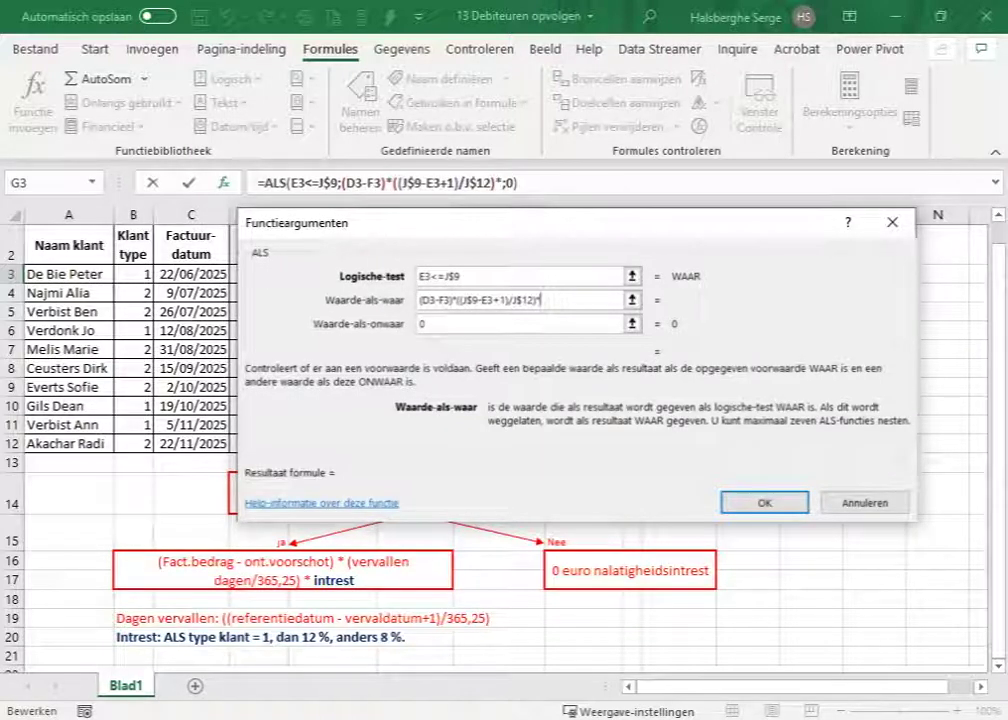
Nest an ALS function after the multiplication with the test B3=J$3
left_click(94, 184)
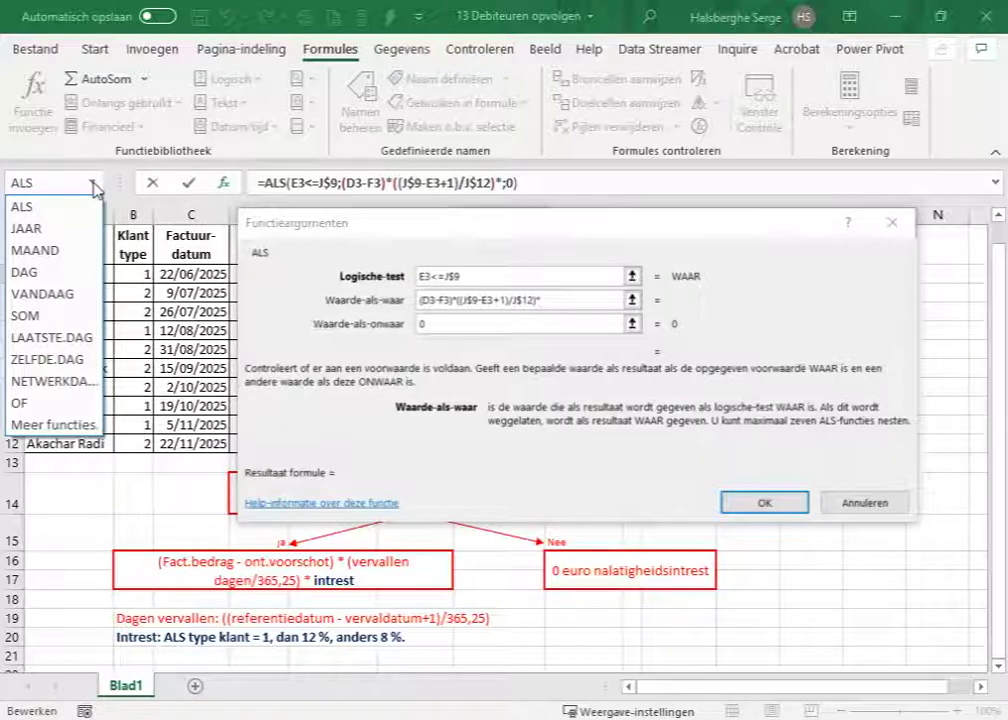
key("Down")
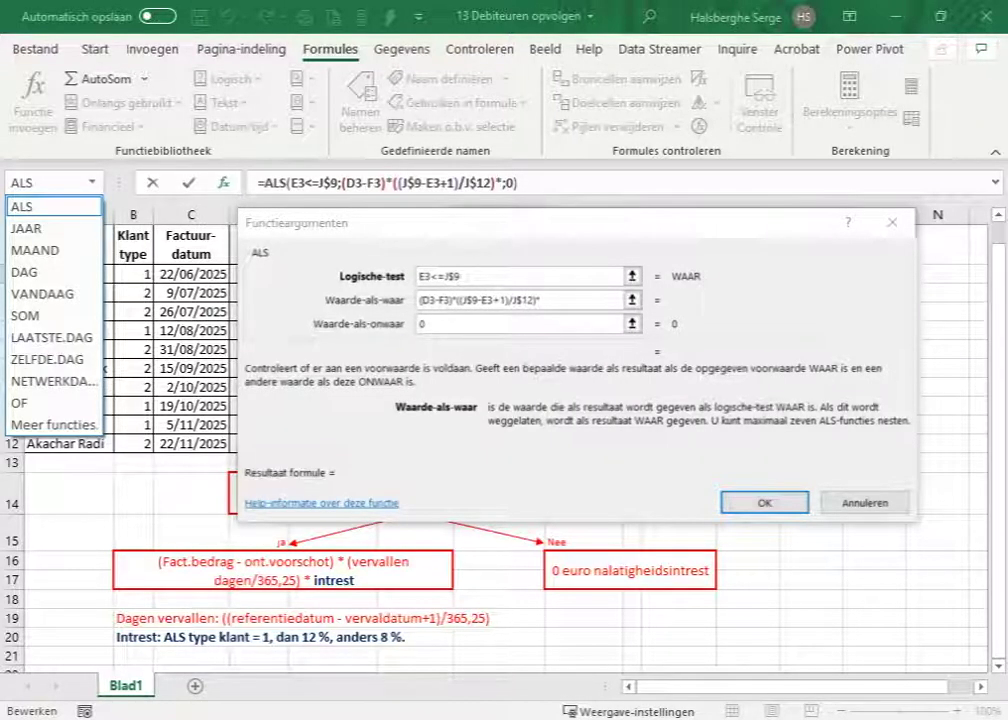
left_click(21, 206)
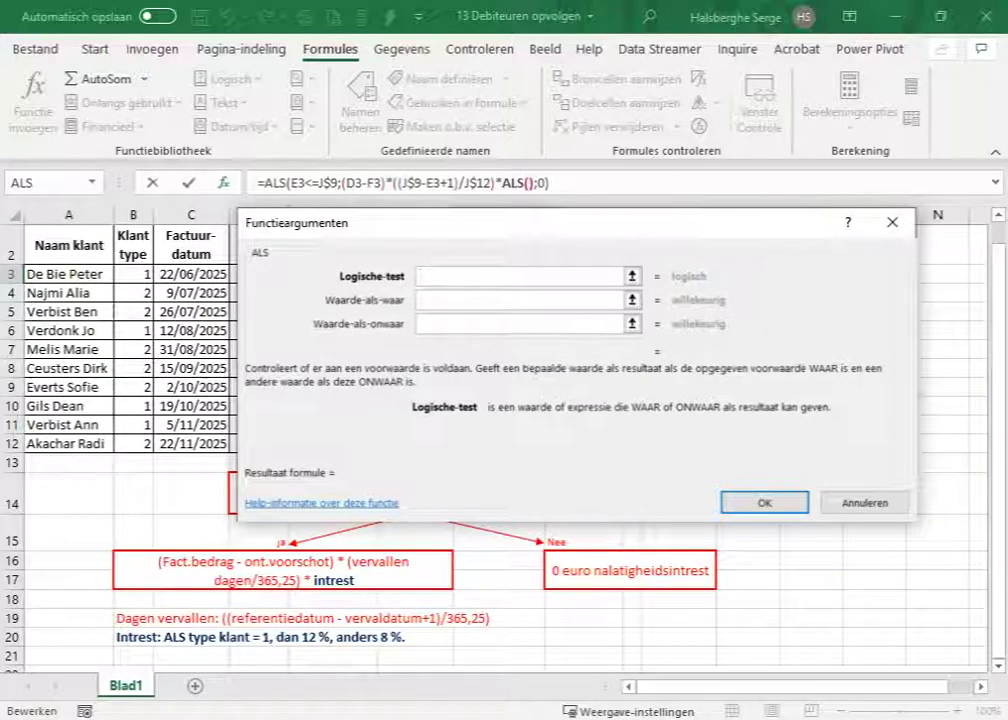
left_click_drag(492, 228, 386, 383)
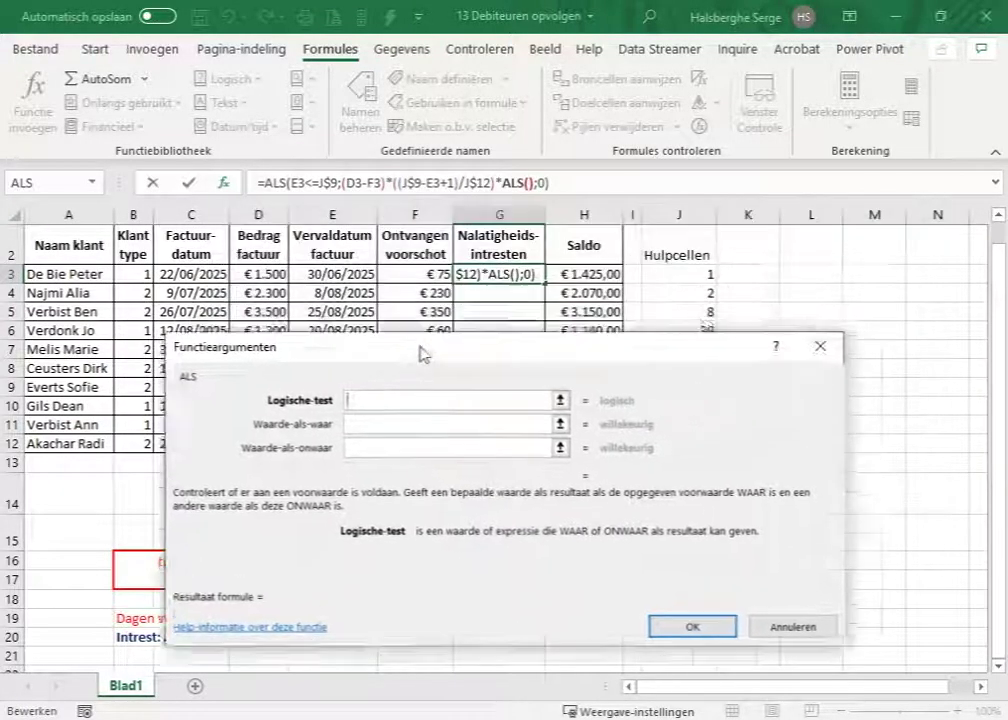
left_click(145, 274)
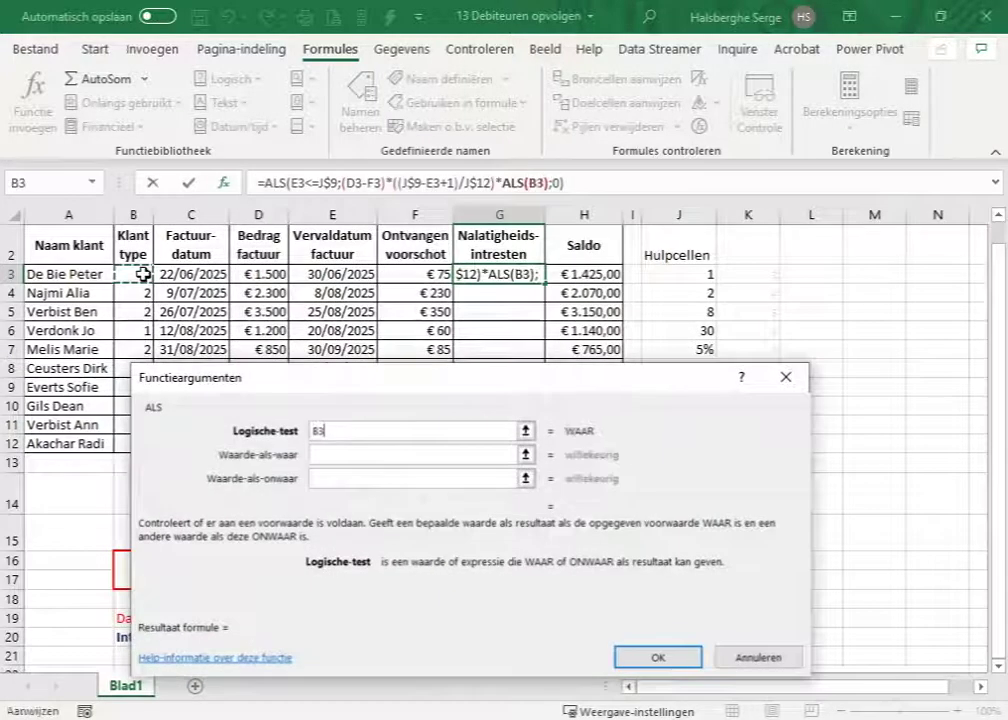
type("=")
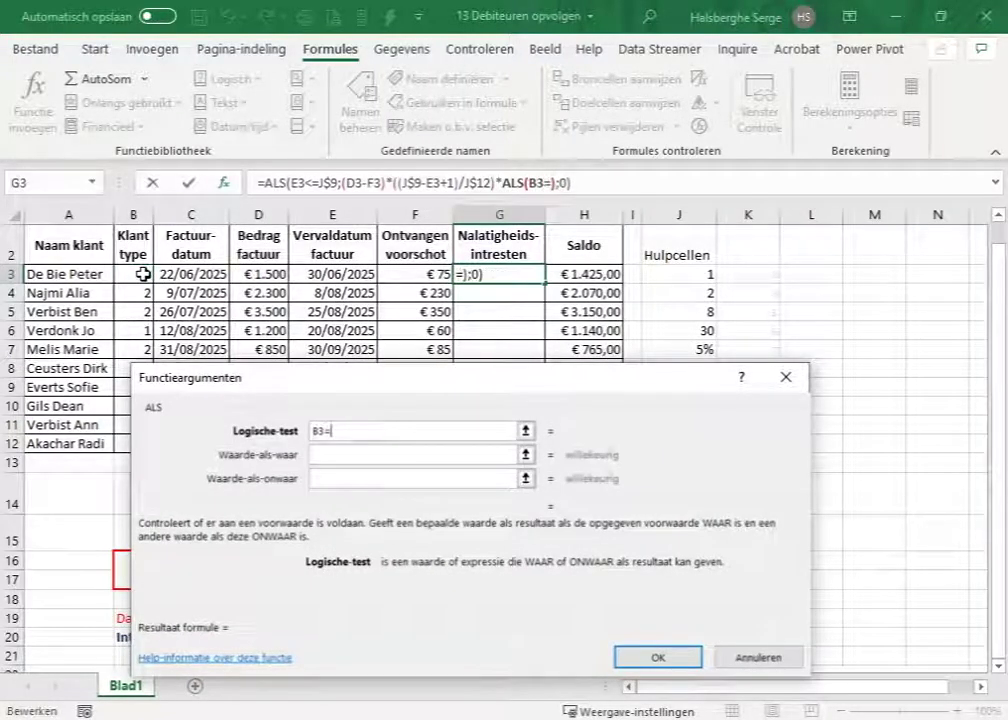
left_click(691, 274)
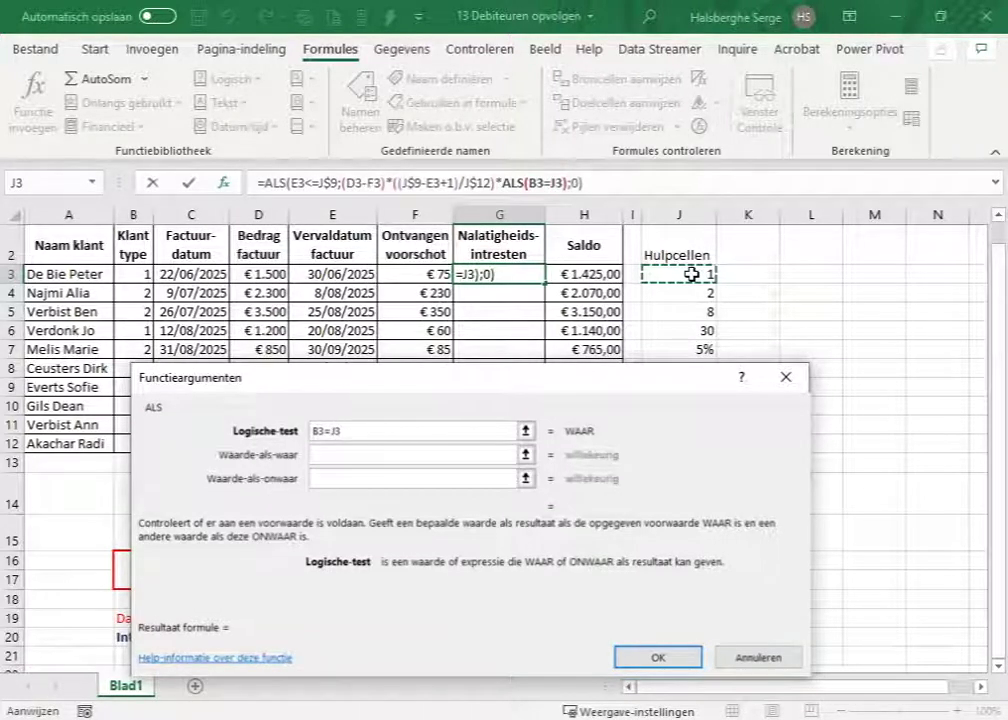
key("F4")
key("F4")
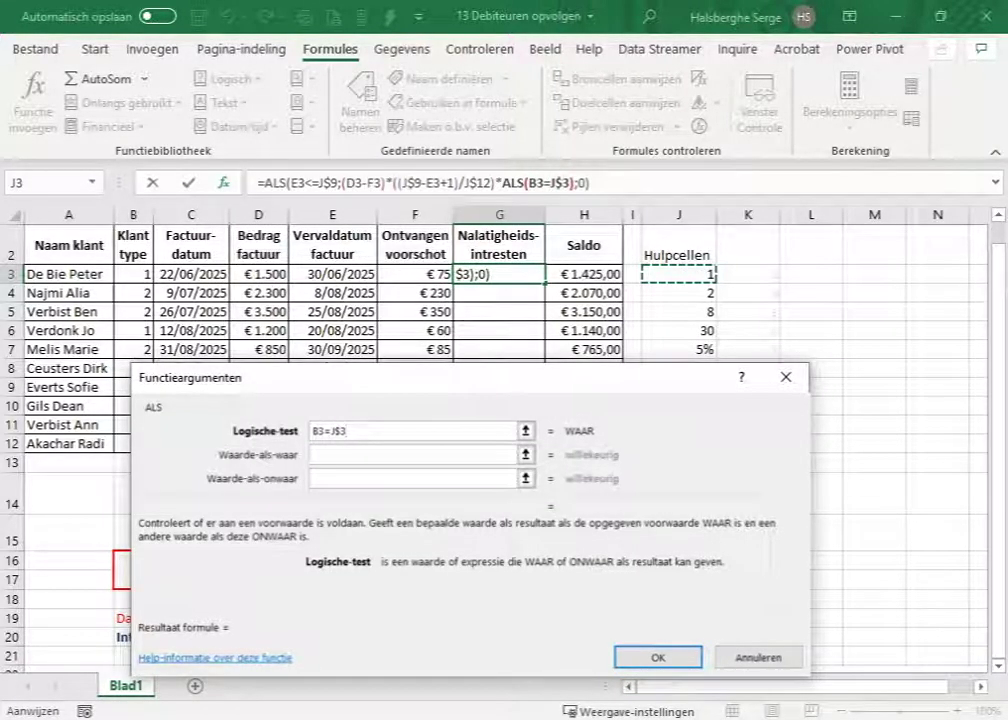
mouse_move(491, 377)
left_mouse_down()
mouse_move(580, 207)
mouse_move(469, 444)
mouse_move(468, 480)
left_mouse_up()
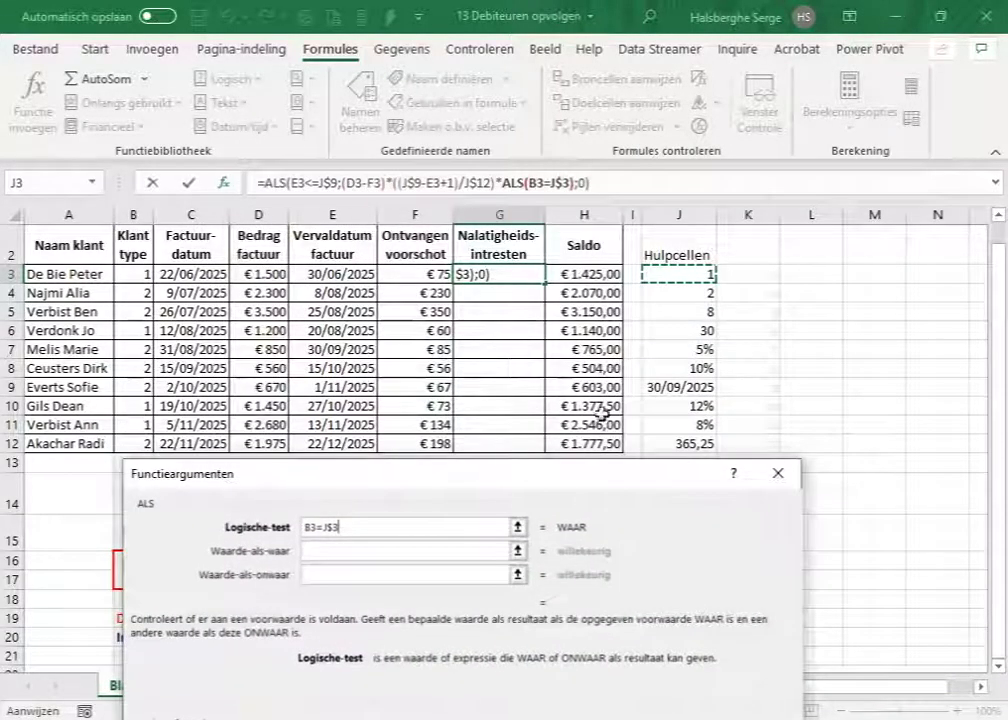
Make the nested ALS return J$10 (12%) when true and J$11 (8%) otherwise
key("Tab")
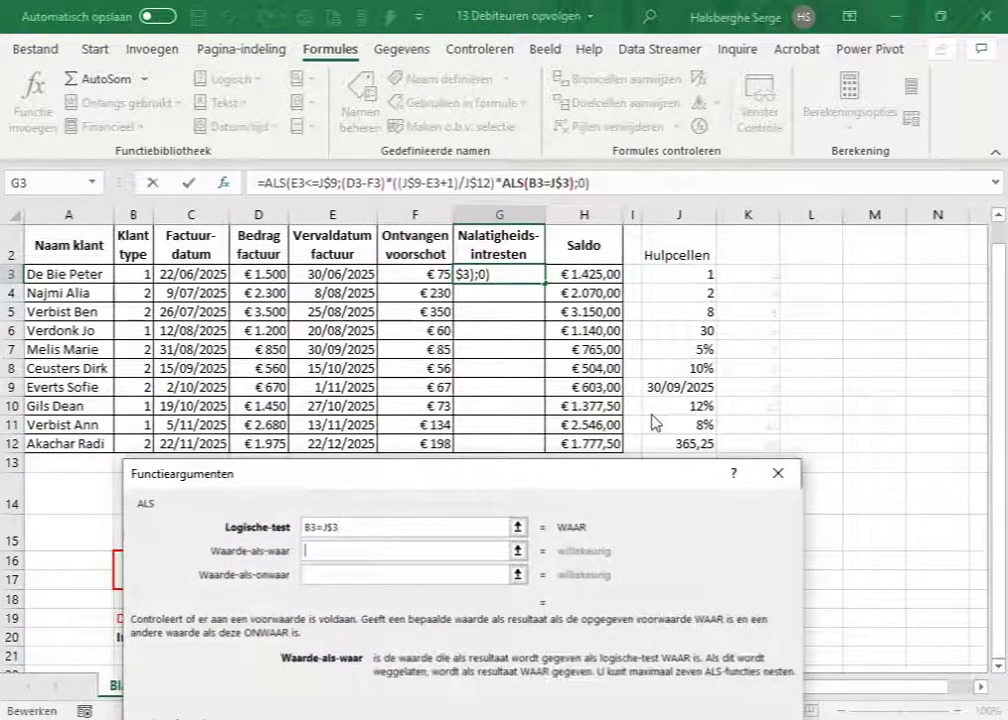
left_click(658, 408)
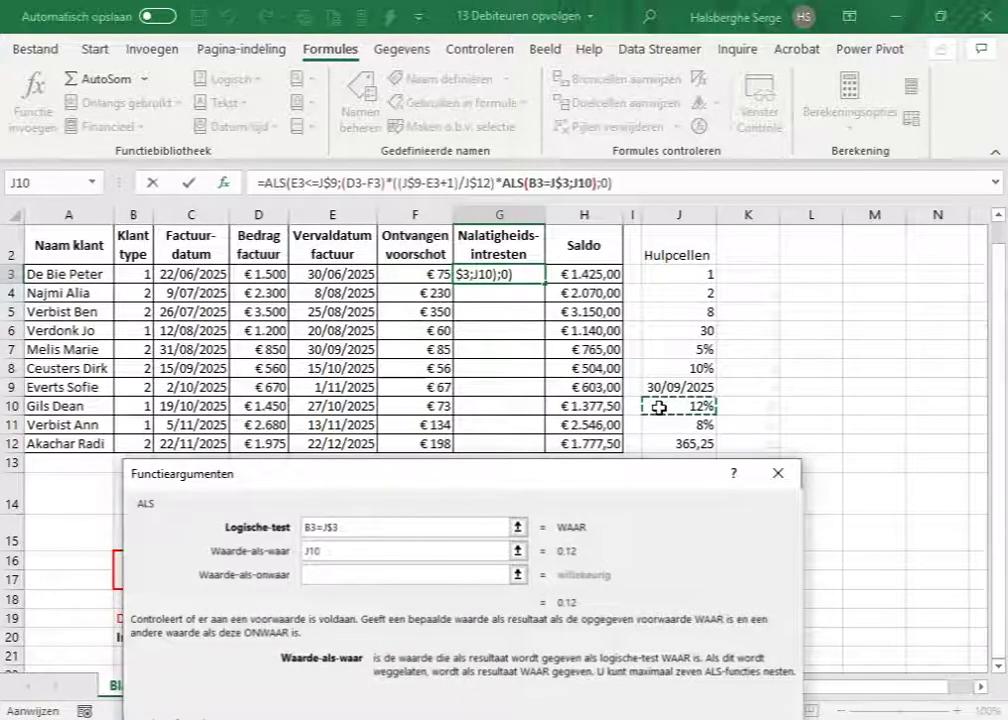
key("F4")
key("F4")
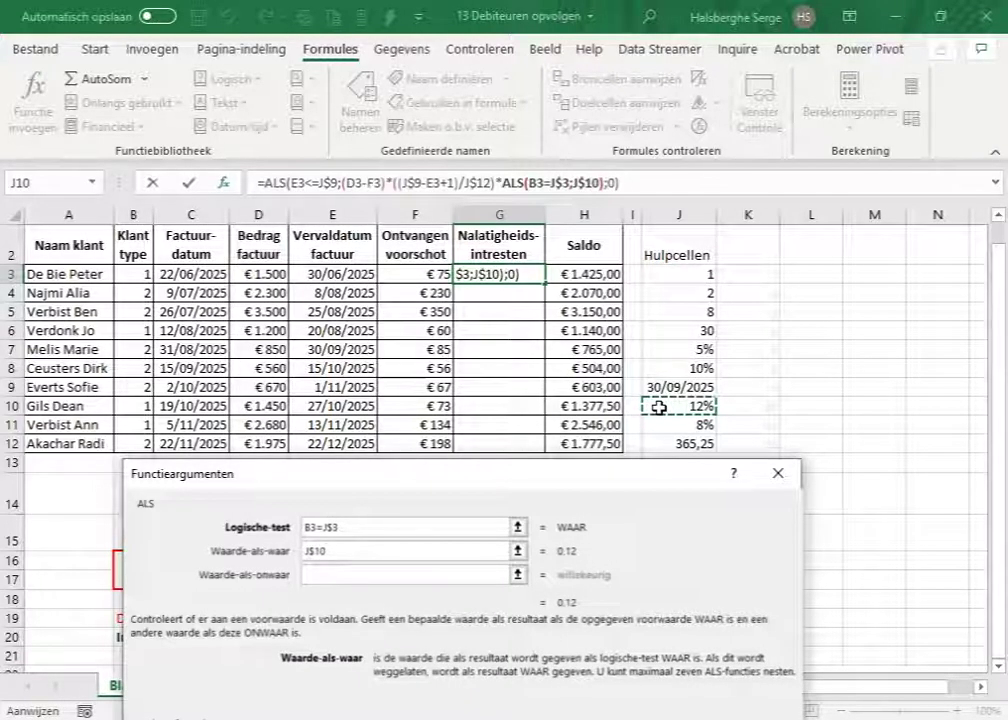
key("Tab")
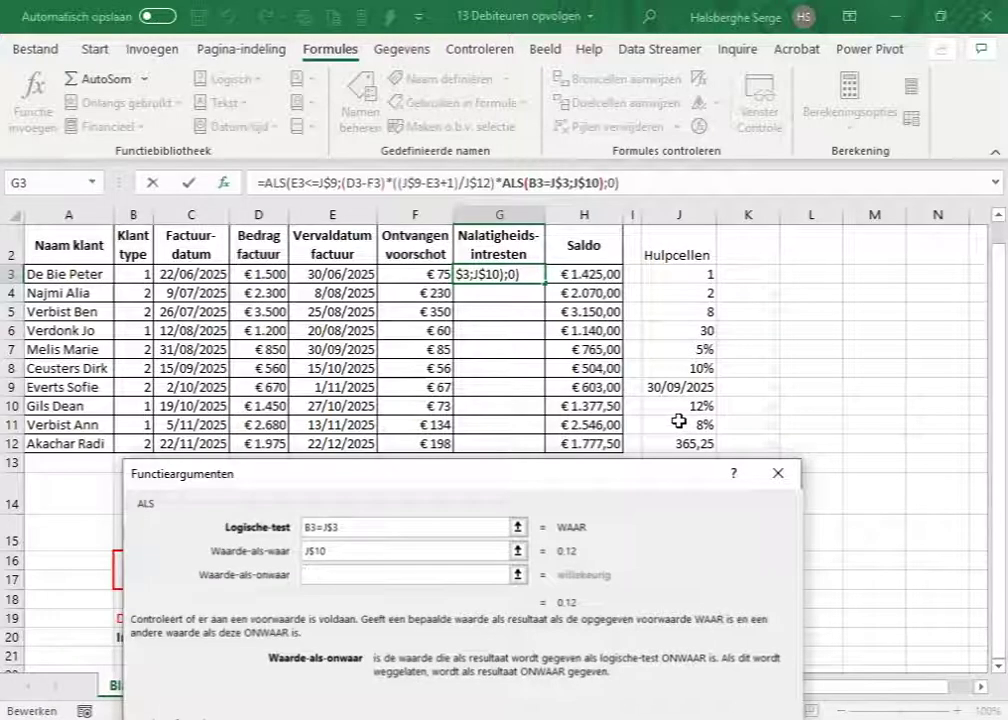
left_click(678, 421)
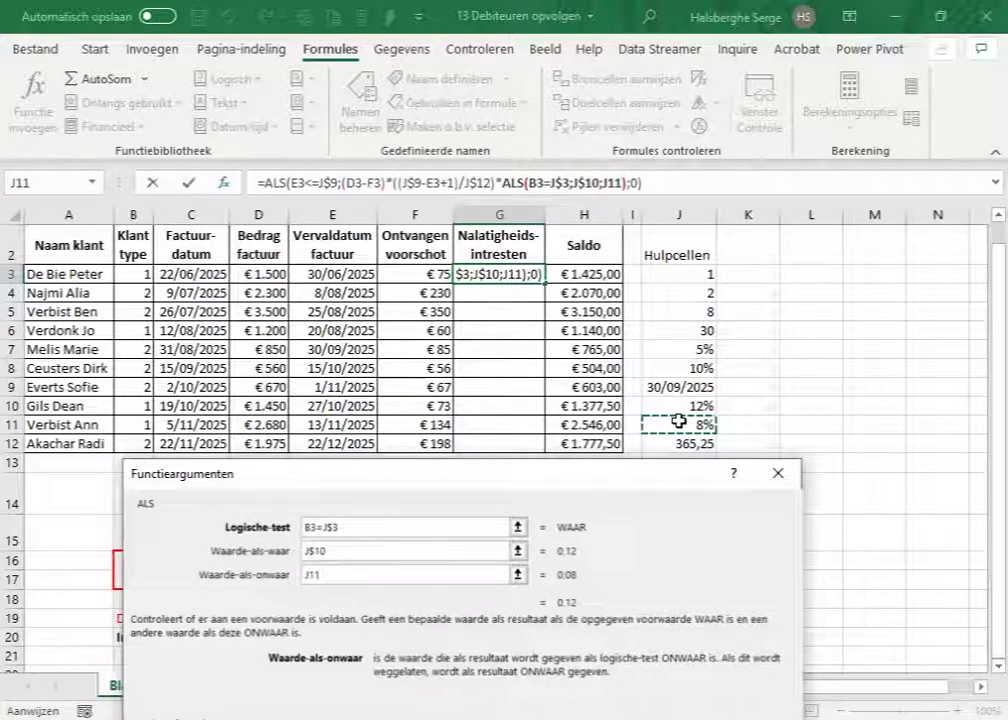
key("F4")
key("F4")
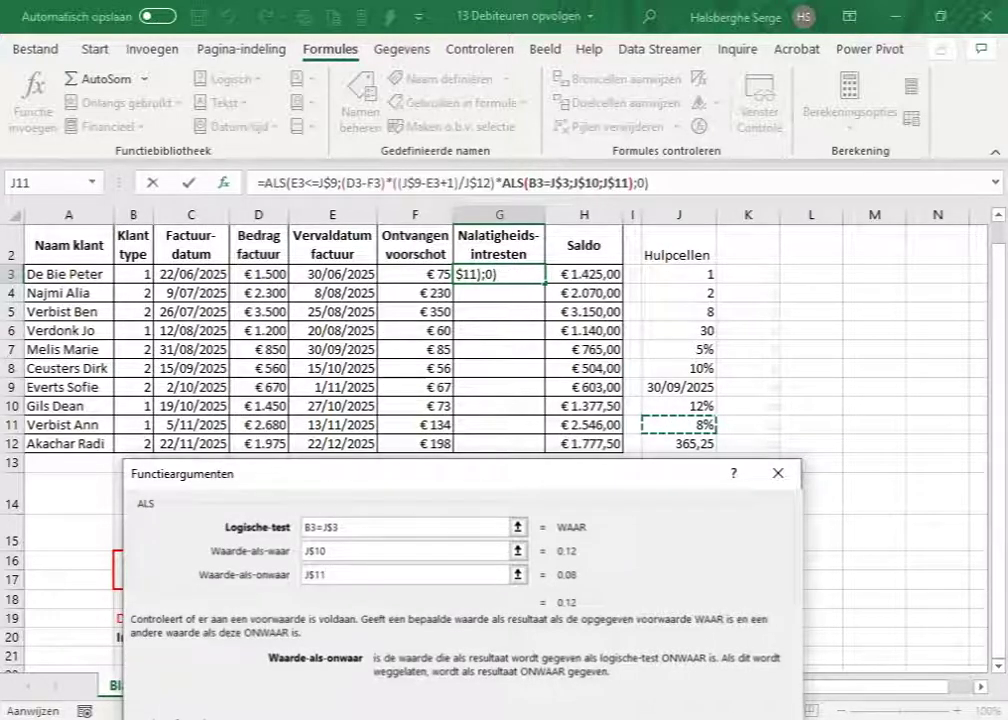
Confirm the G3 formula, fill it down to G12, and check H3's Saldo formula
key("Return")
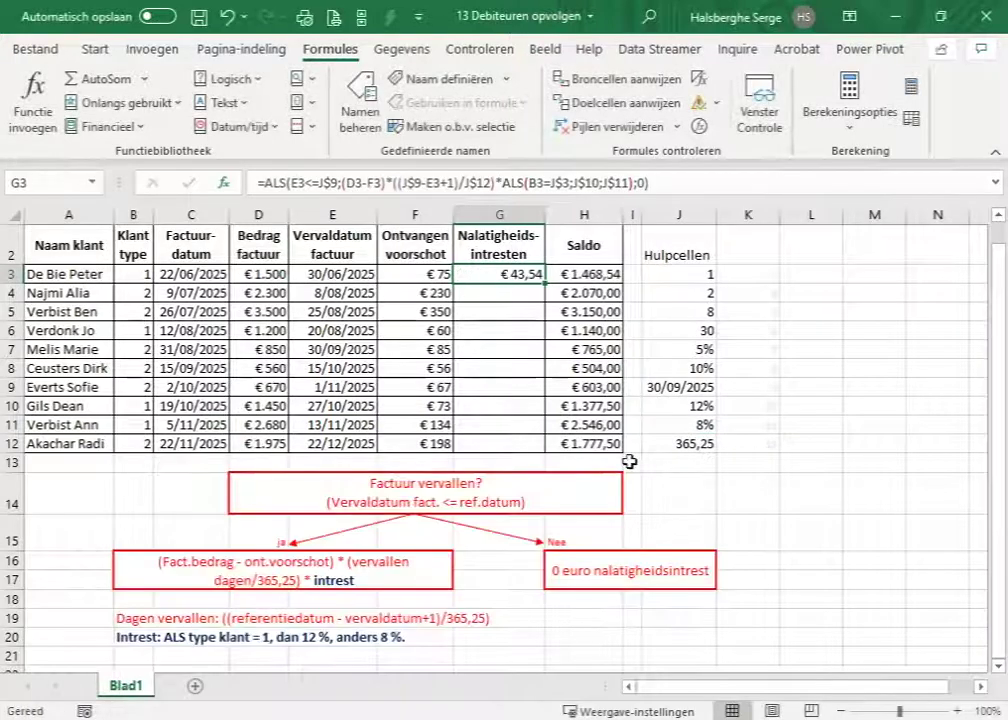
double_click(546, 285)
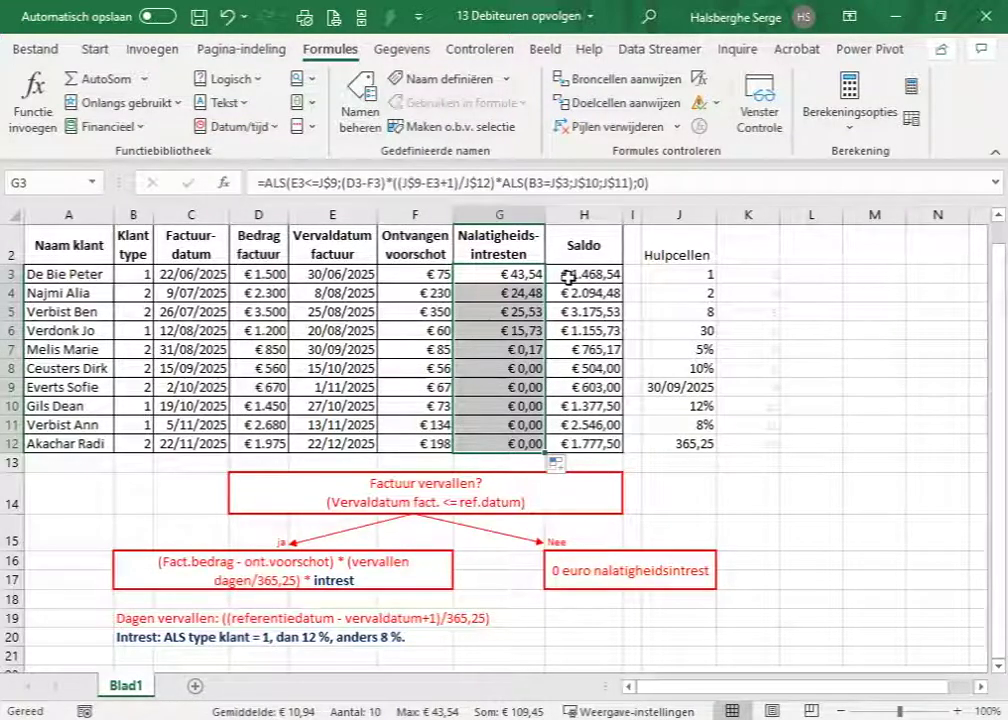
left_click(567, 276)
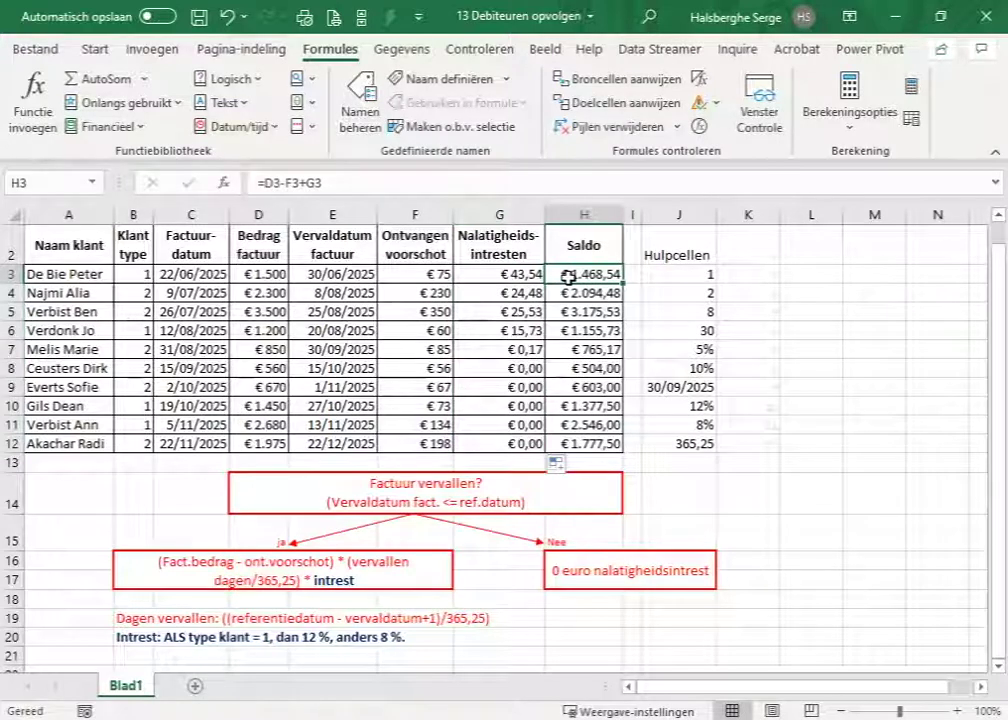